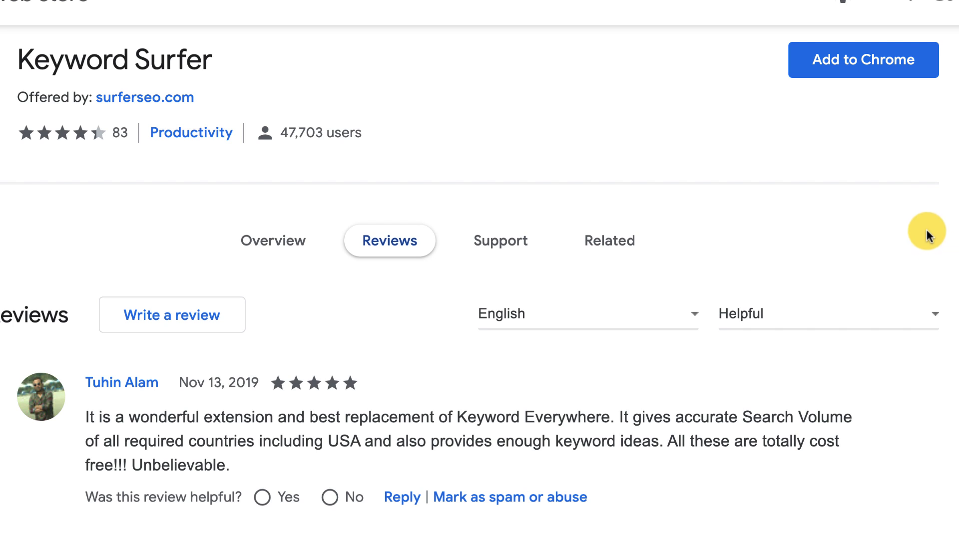
# Add the Keyword Surfer extension to Chrome, then start a Google search for 'programming shirt'
pyautogui.click(864, 70)
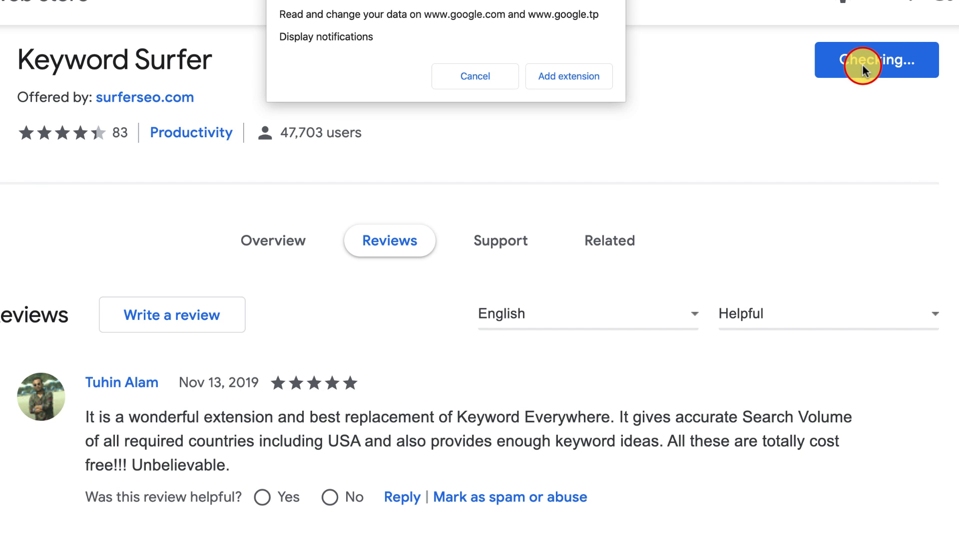
pyautogui.click(584, 81)
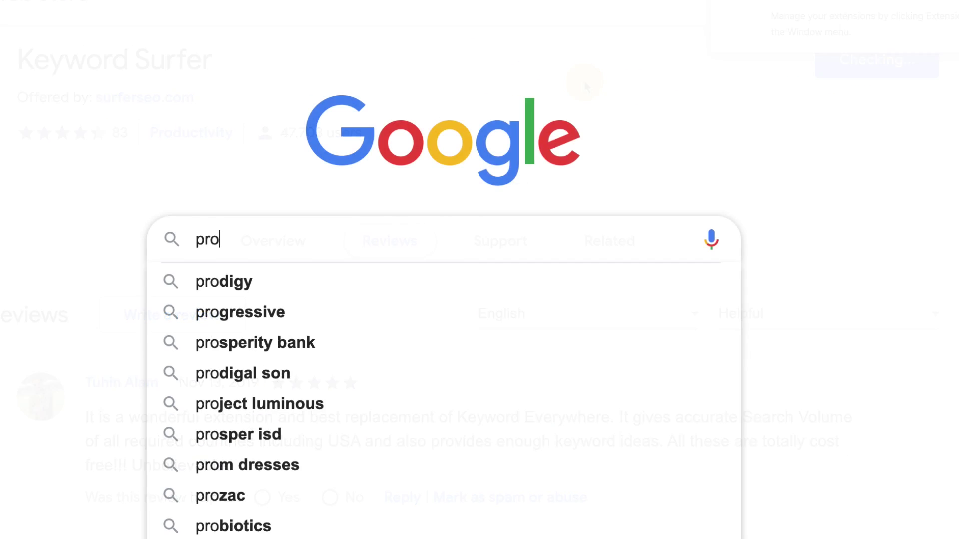
pyautogui.write('gramming shir')
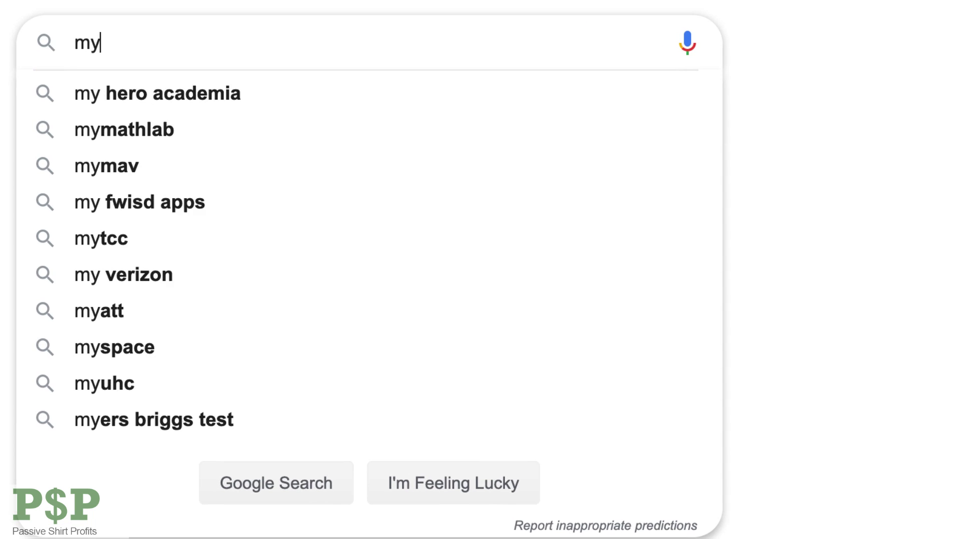
# Search Google for 'mysql programming shirt' to see Keyword Surfer's similar keywords
pyautogui.write('sql progr')
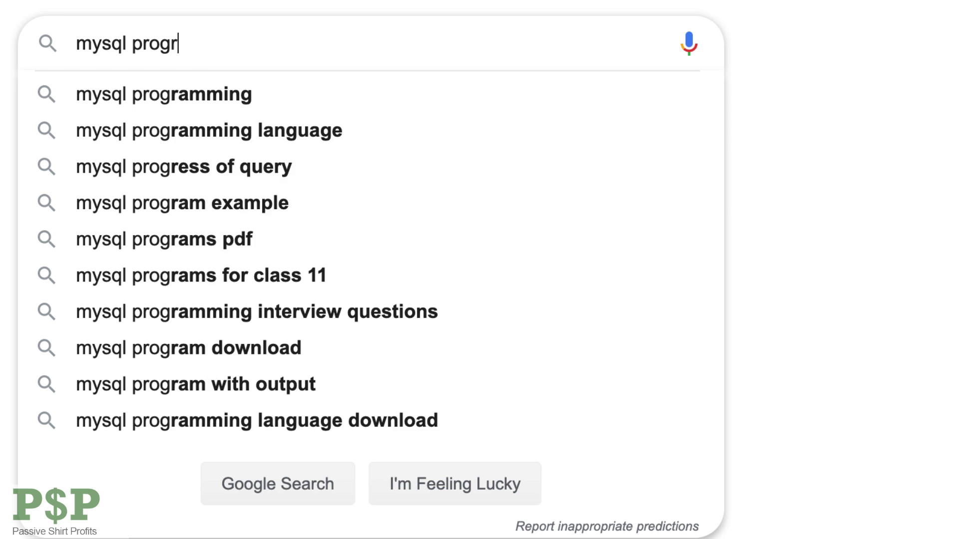
pyautogui.write('amming shirt')
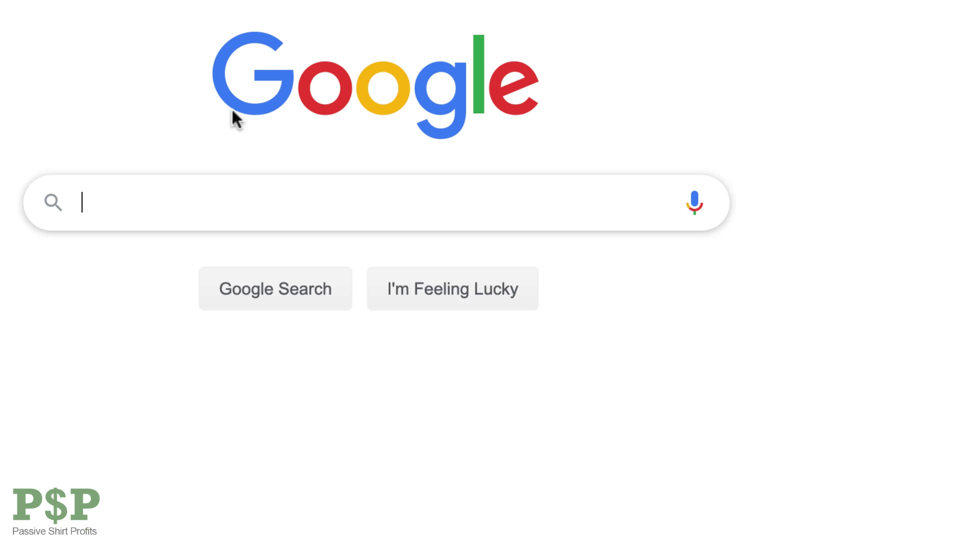
# Search 'birthday shirt' and scroll to Surfer's Related searches table with volumes like 1600
pyautogui.write('bir')
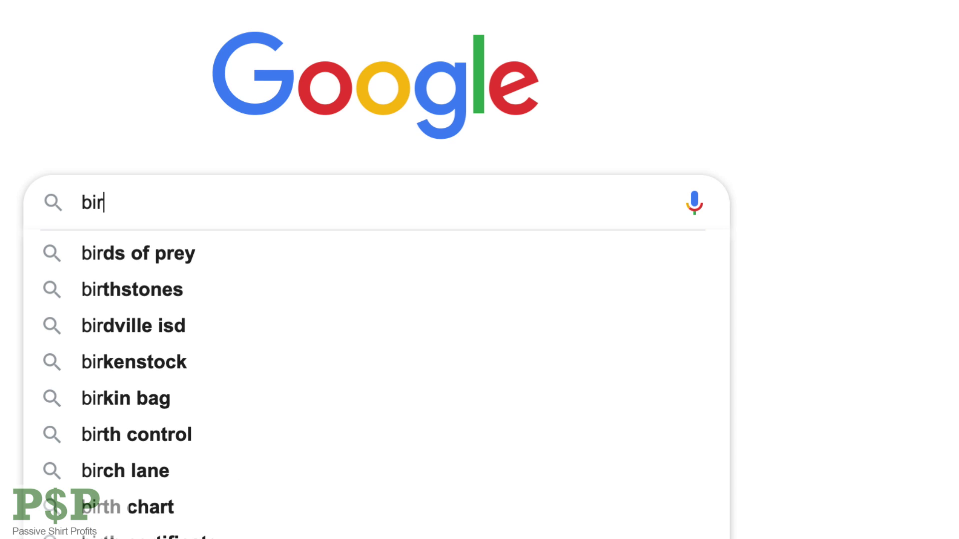
pyautogui.write('thday shirt')
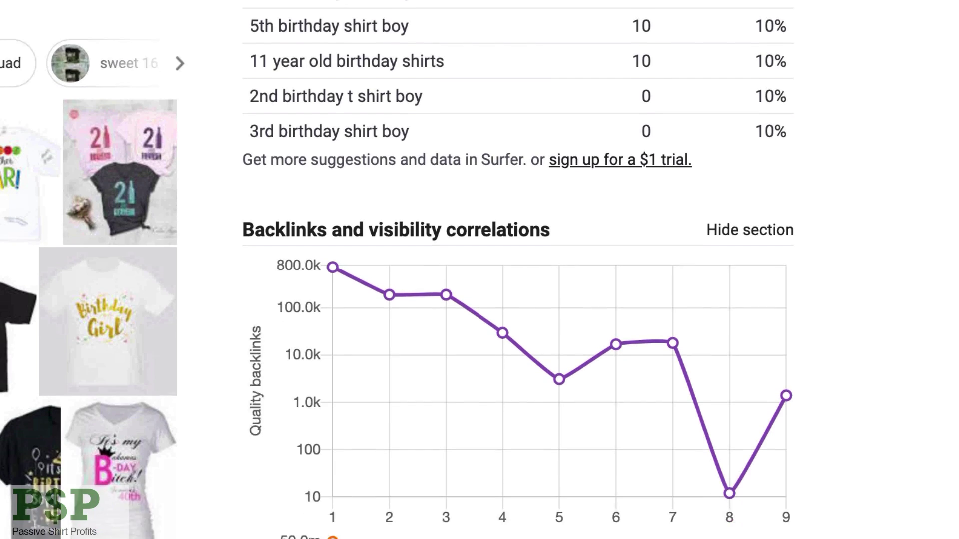
pyautogui.scroll(-5, 480, 270)
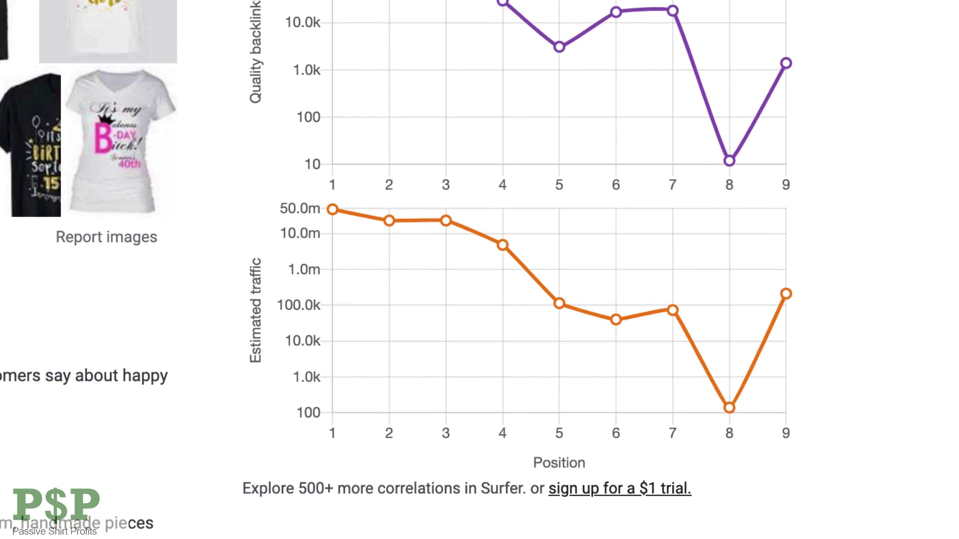
pyautogui.scroll(-6, 479, 269)
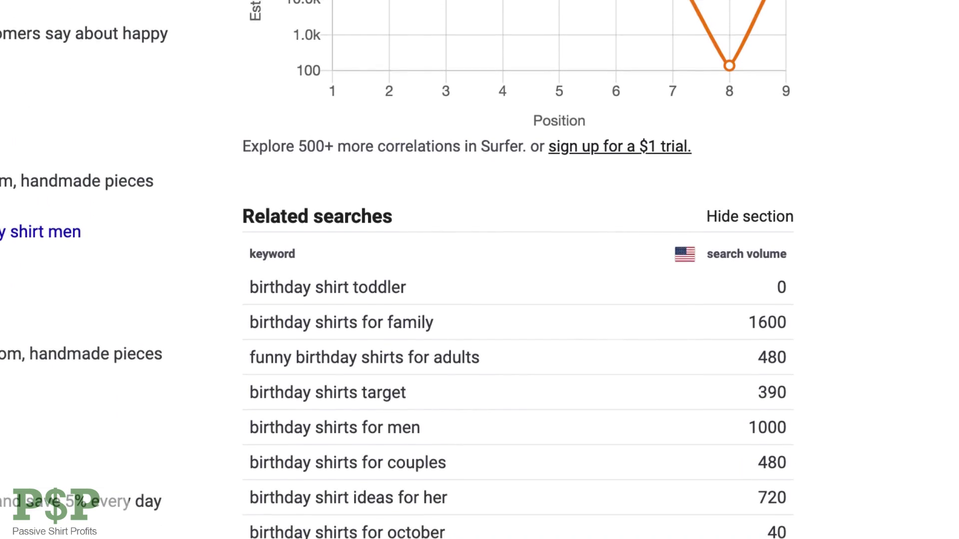
pyautogui.scroll(-1, 480, 269)
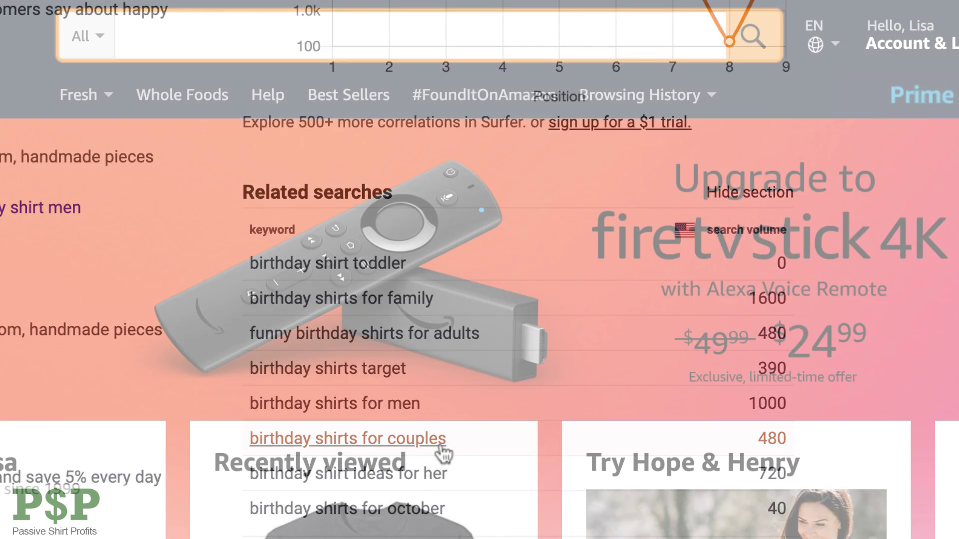
# Check Amazon suggestions for 'birthday shirt', then 'matching shirt', then 'matching birthday'
pyautogui.write('birthday shirt')
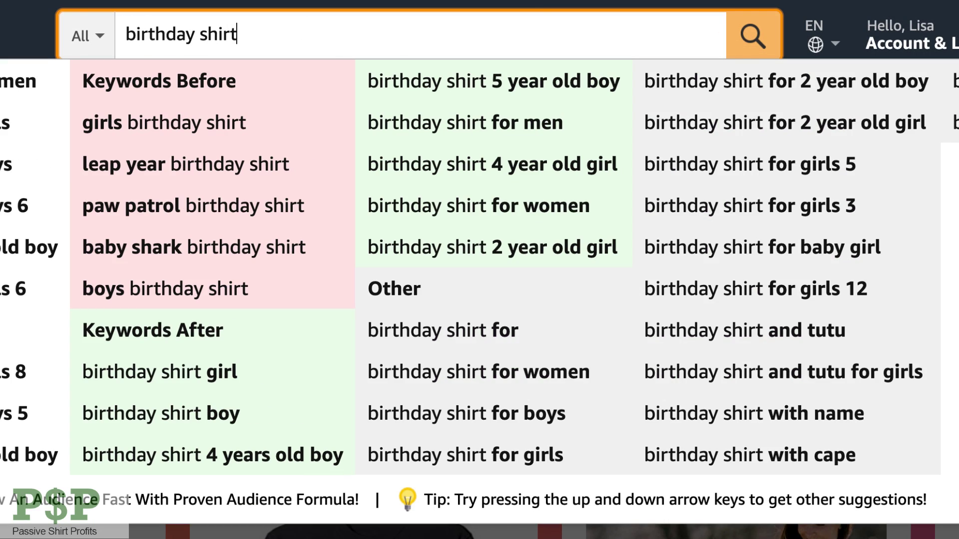
pyautogui.hotkey('ctrl', 'a')
pyautogui.write('matching')
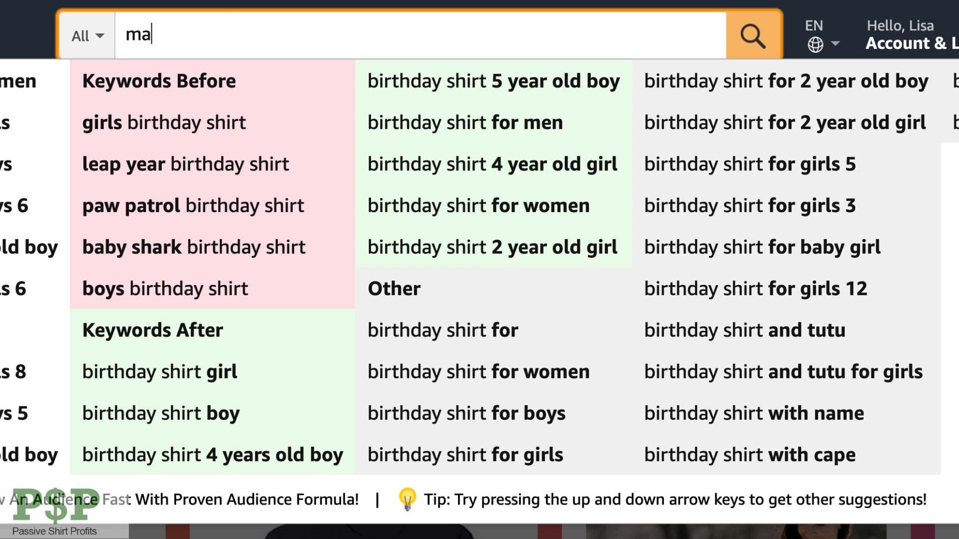
pyautogui.write(' shir')
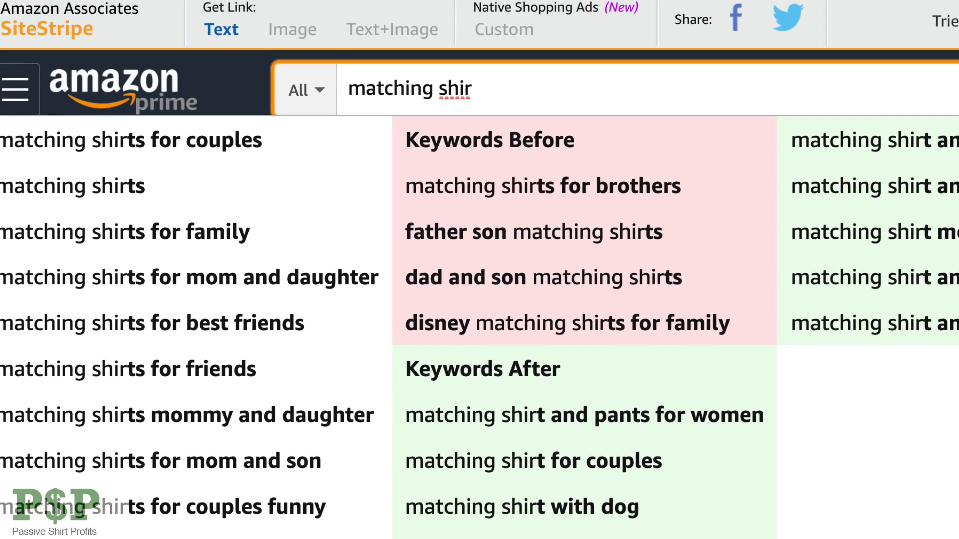
pyautogui.hotkey('ctrl', 'a')
pyautogui.write('matc')
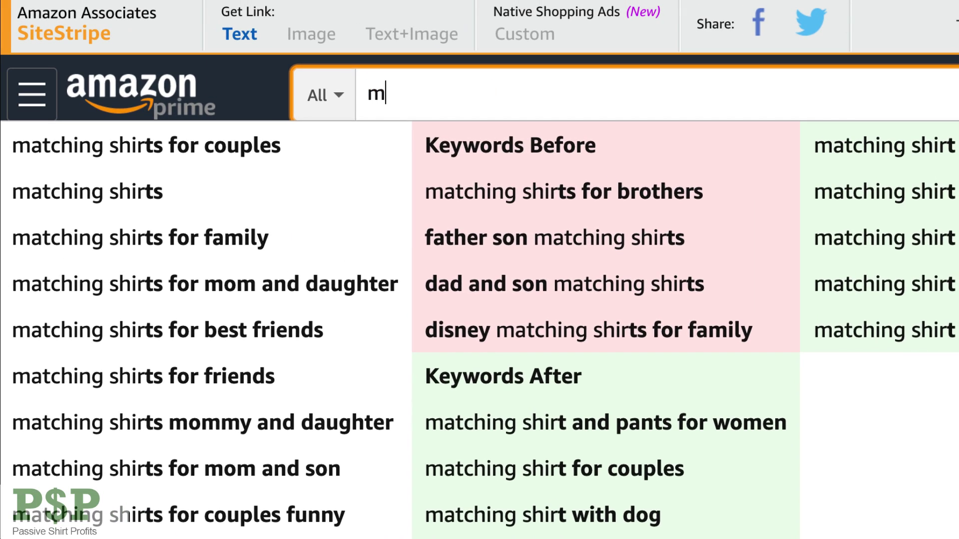
pyautogui.write('hing birthday')
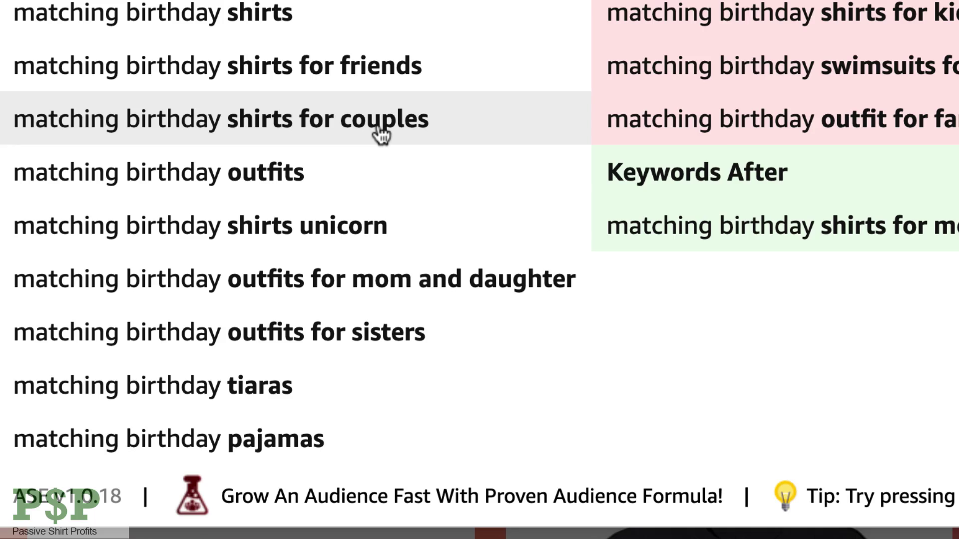
pyautogui.click(381, 134)
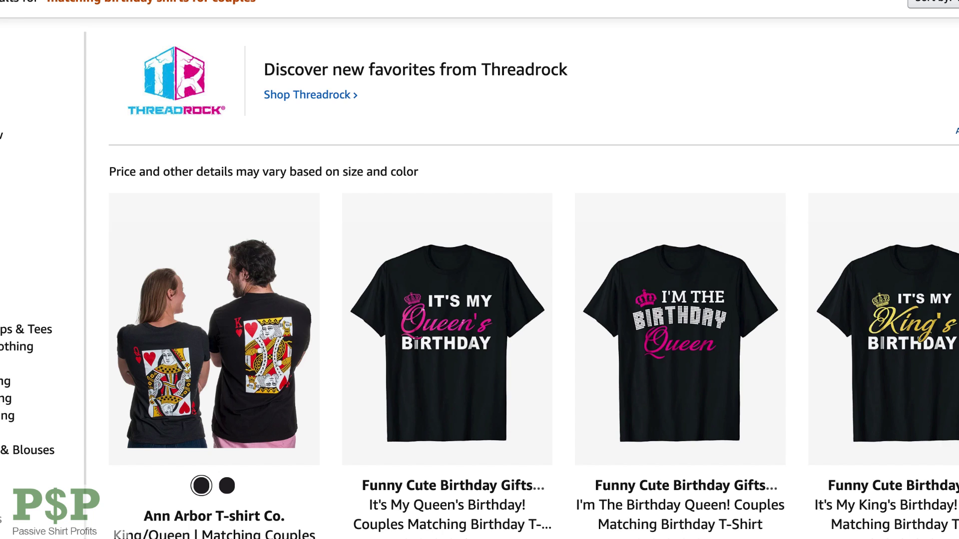
pyautogui.scroll(-3, 86, 39)
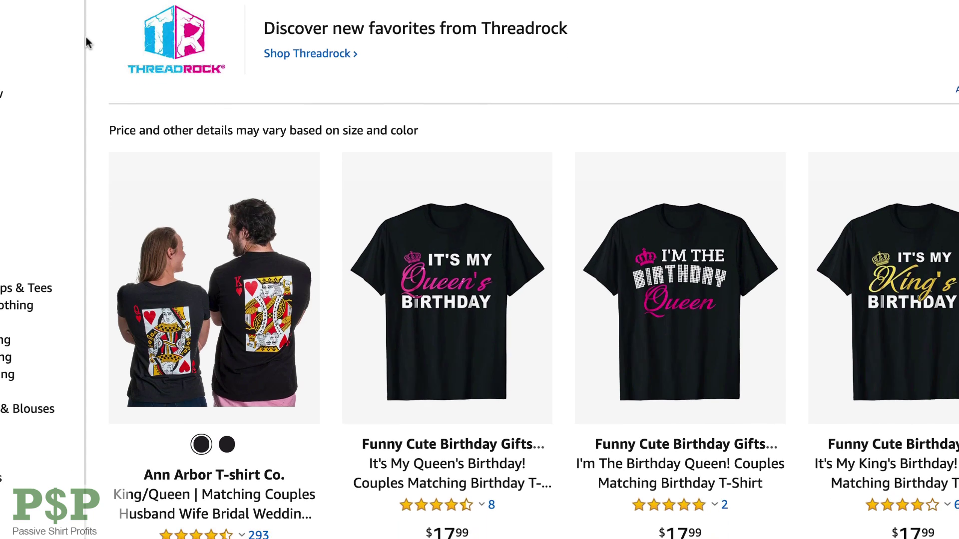
pyautogui.scroll(-1, 86, 37)
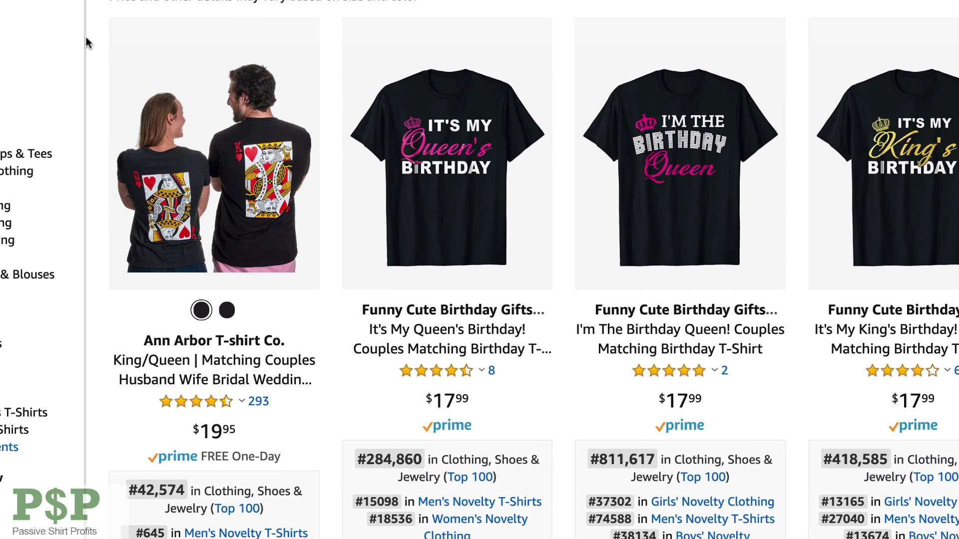
pyautogui.moveTo(436, 145)
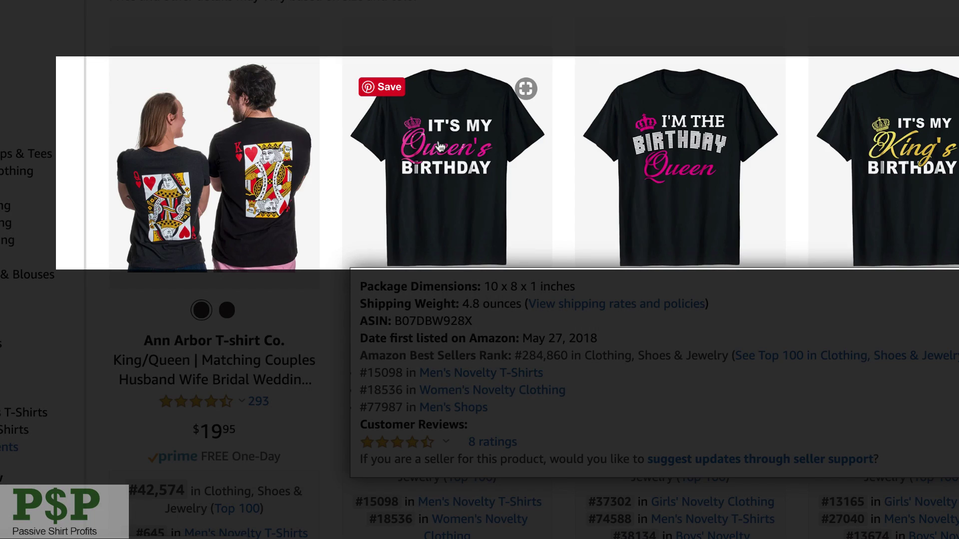
pyautogui.moveTo(674, 174)
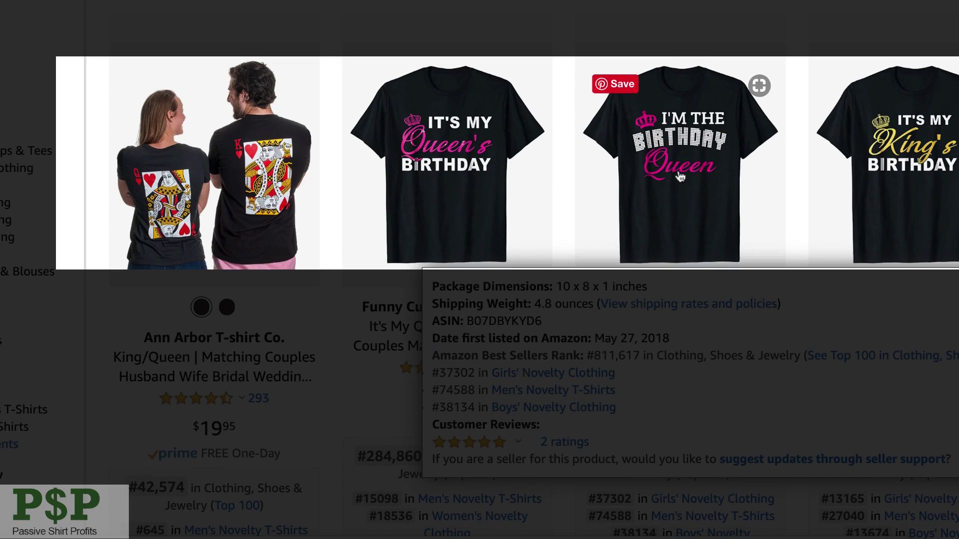
pyautogui.moveTo(879, 180)
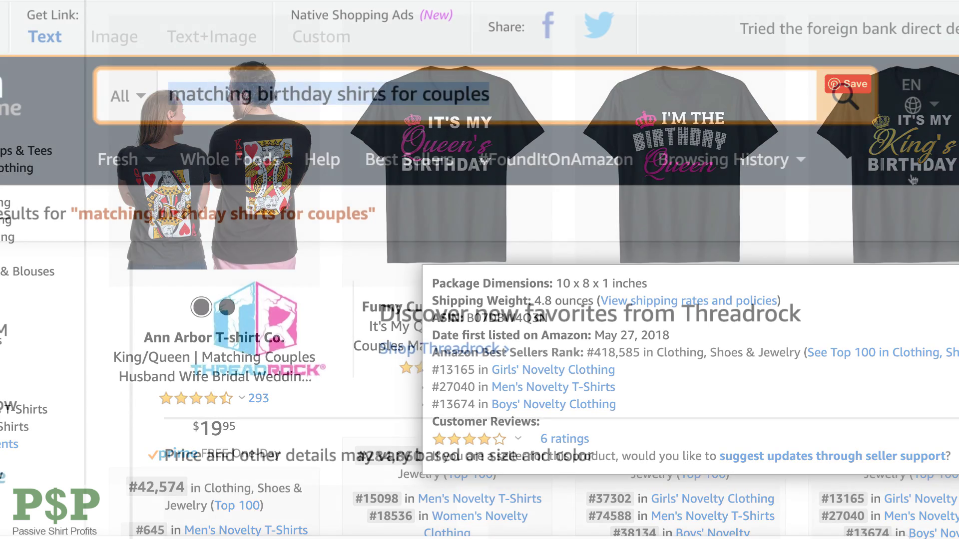
# Open Amazon results for 'king and queen couples shirts' and scroll through the listings
pyautogui.write('king and ')
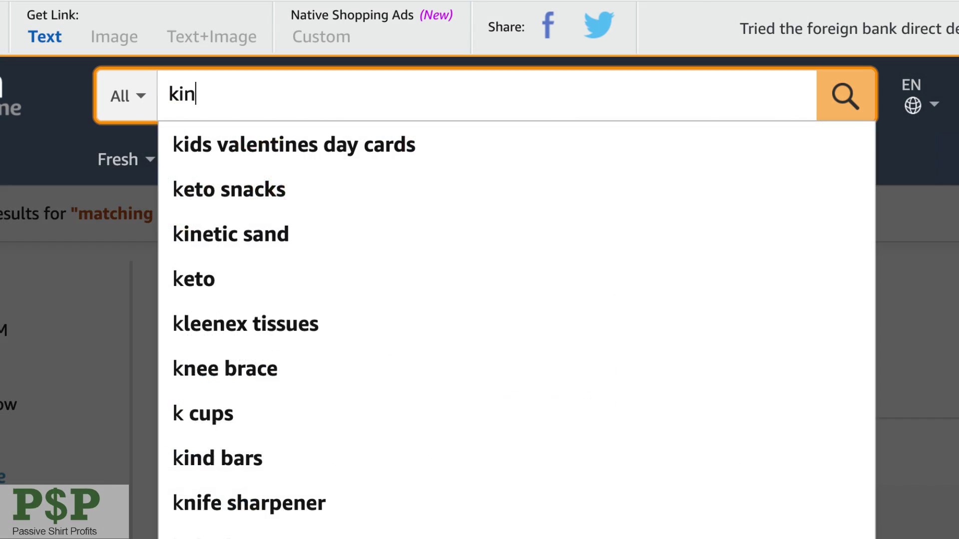
pyautogui.write('queen couple')
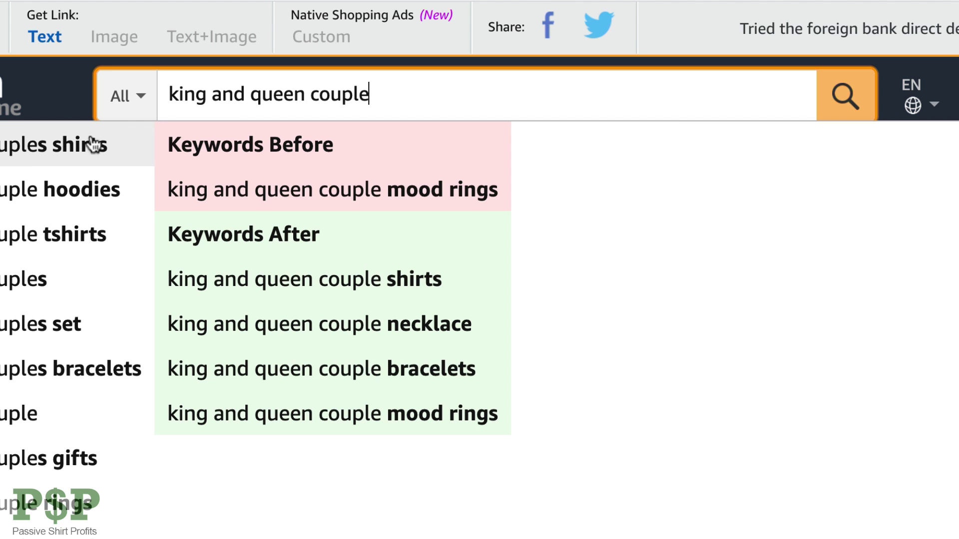
pyautogui.click(27, 147)
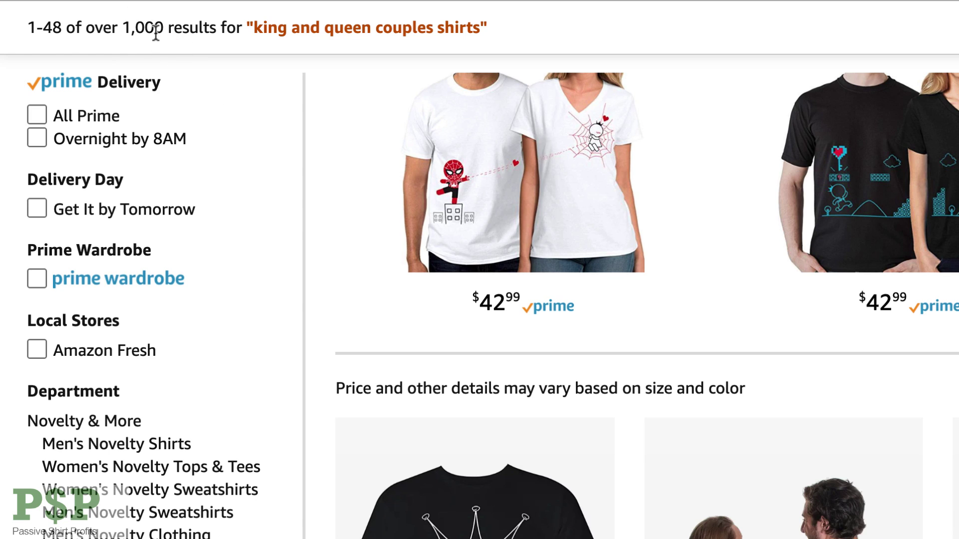
pyautogui.scroll(-10, 270, 73)
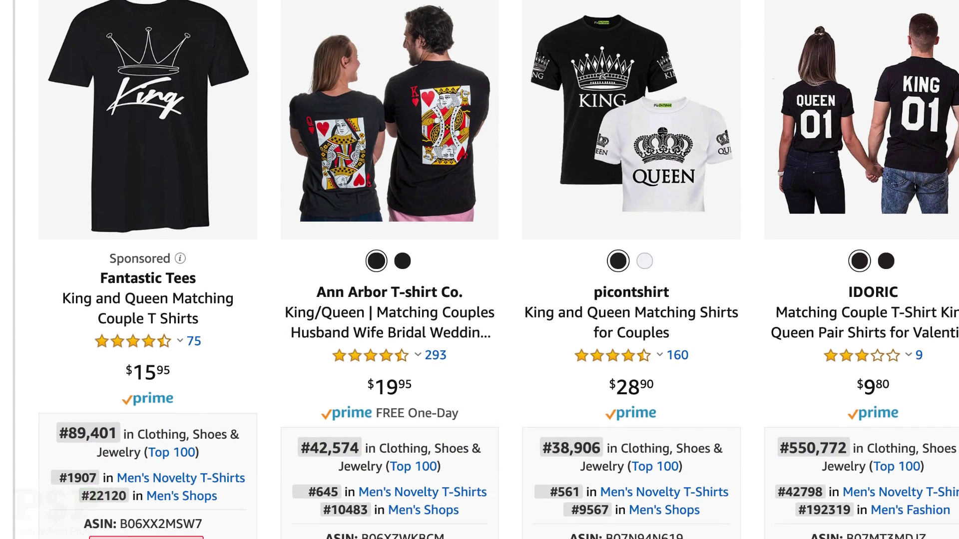
pyautogui.scroll(-3, 480, 270)
pyautogui.scroll(-5, 480, 270)
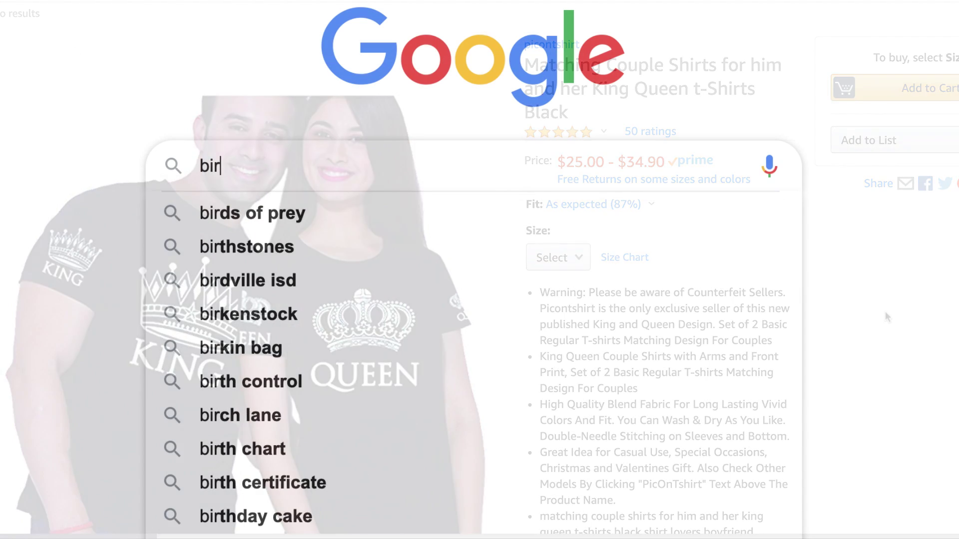
# Search Google for 'birthday shirt' to view Keyword Surfer's related keyword searches
pyautogui.write('thday shirt')
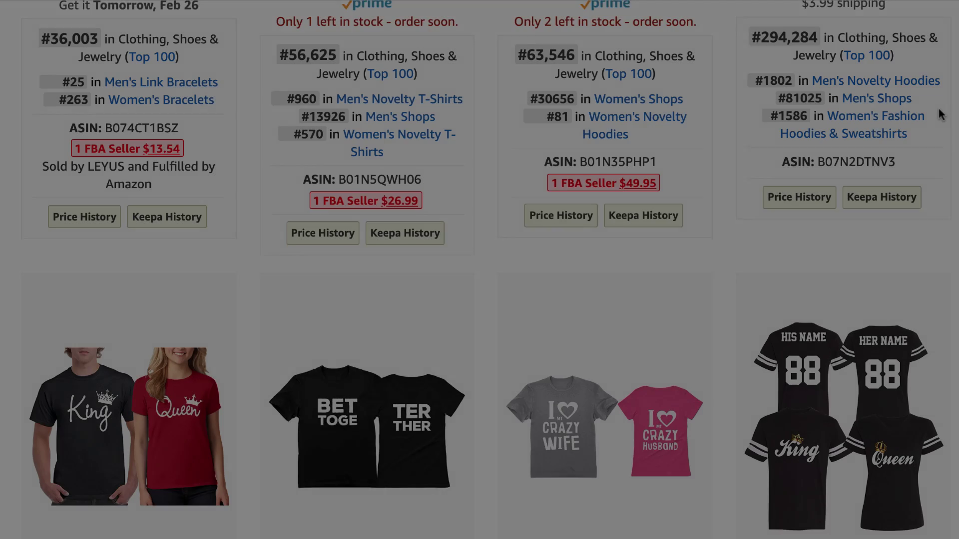
# Scroll further through the couple shirt results to compare prices and best-seller ranks
pyautogui.scroll(-2, 941, 115)
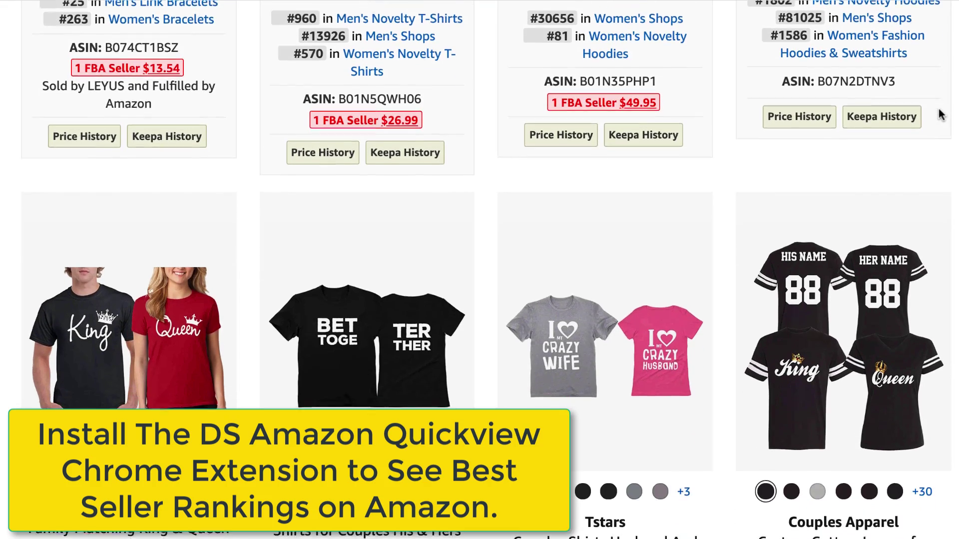
pyautogui.scroll(-3, 941, 114)
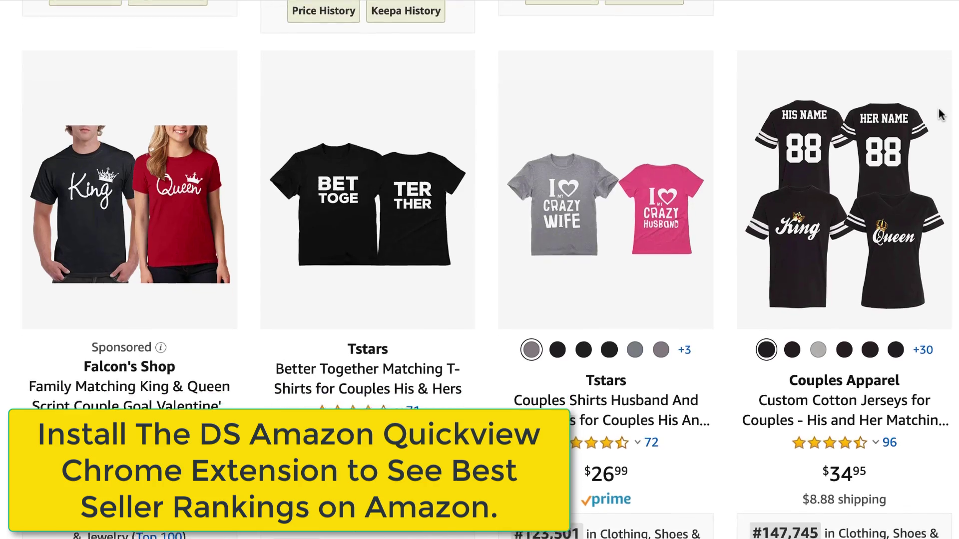
pyautogui.scroll(-3, 941, 114)
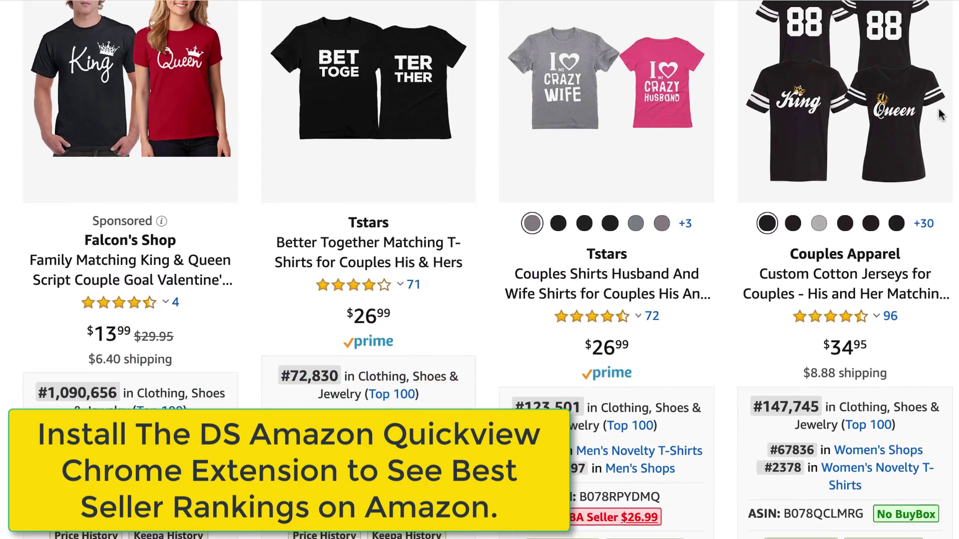
pyautogui.scroll(-5, 941, 114)
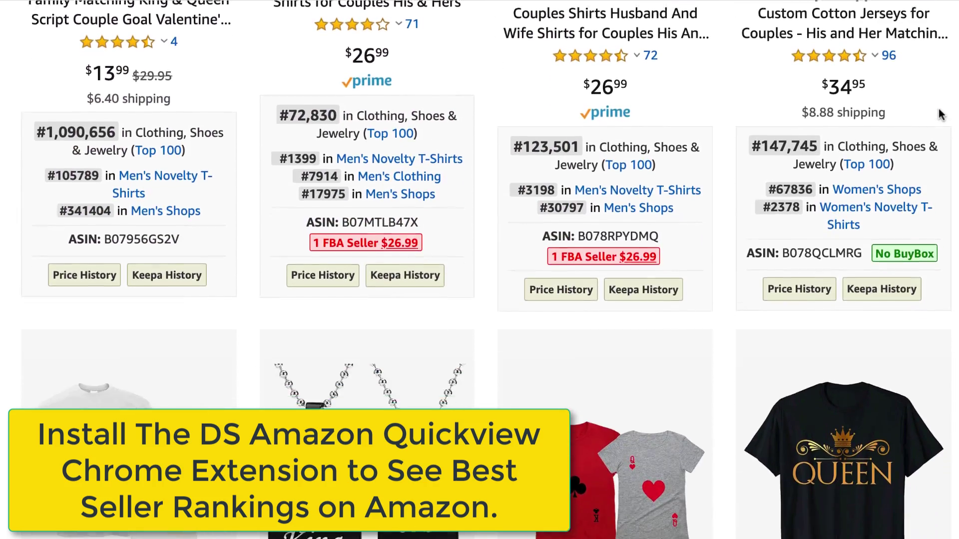
pyautogui.scroll(-3, 940, 115)
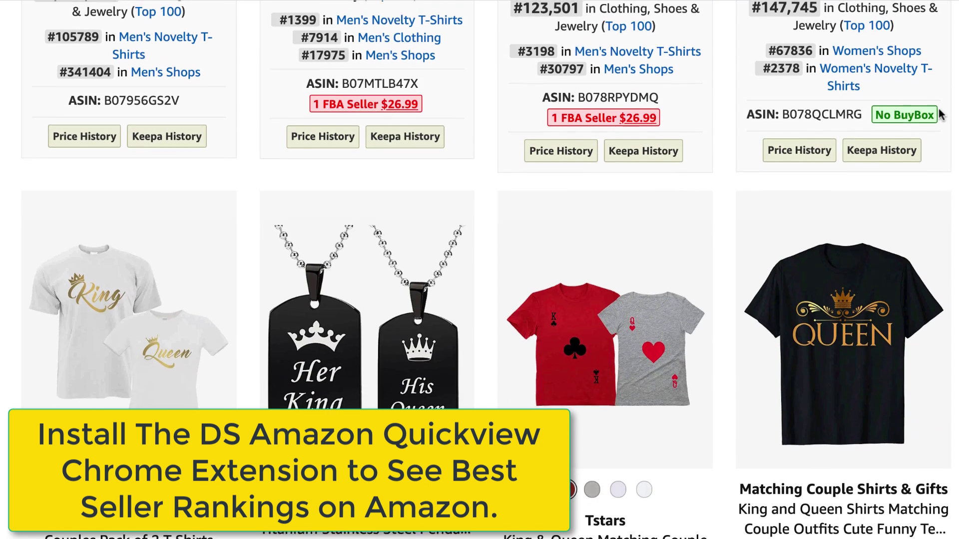